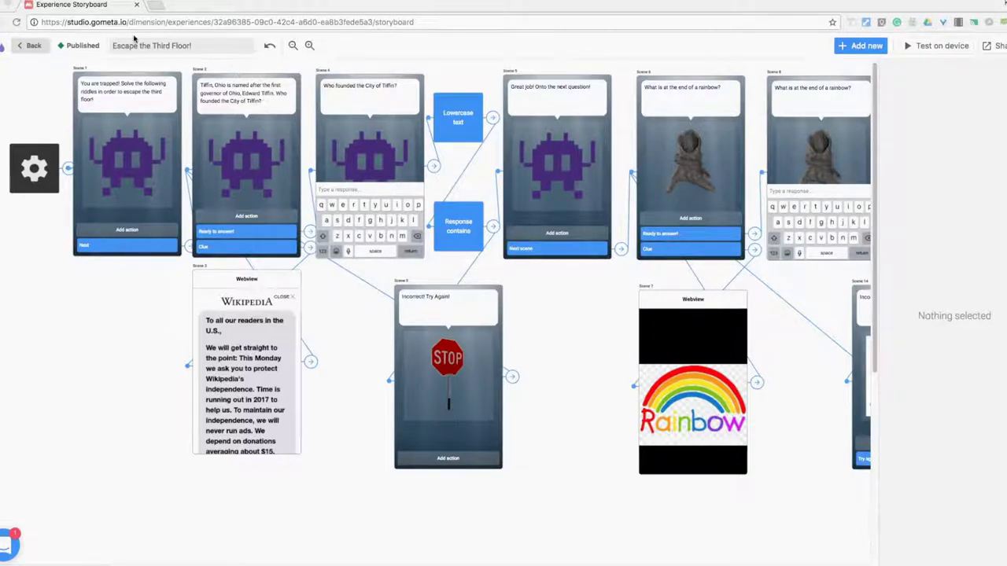
Highlight gometa.io in the page address and look across the scenes of the Escape the Third Floor! storyboard.
{"action": "left_click", "coordinate": [94, 24]}
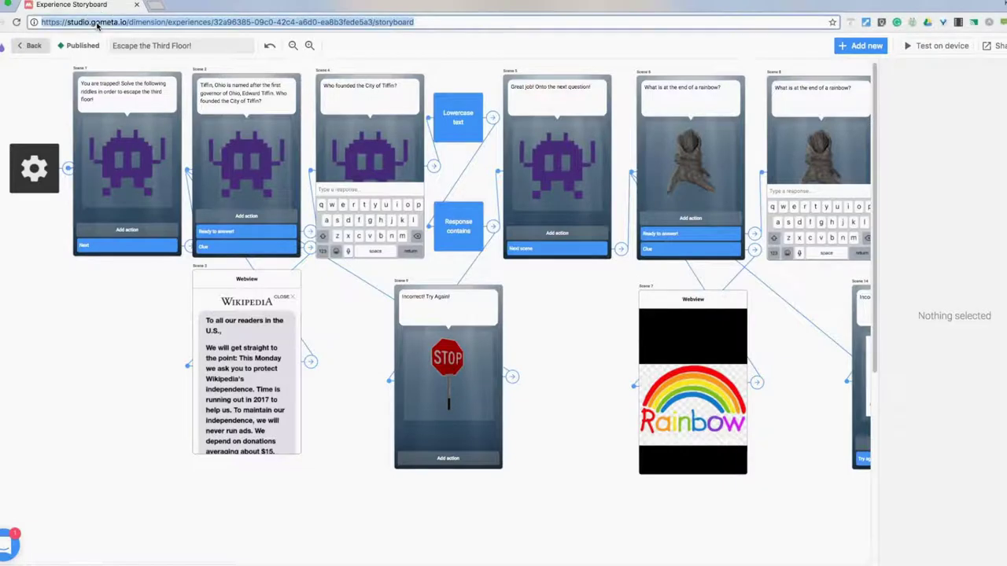
{"action": "left_click", "coordinate": [89, 22]}
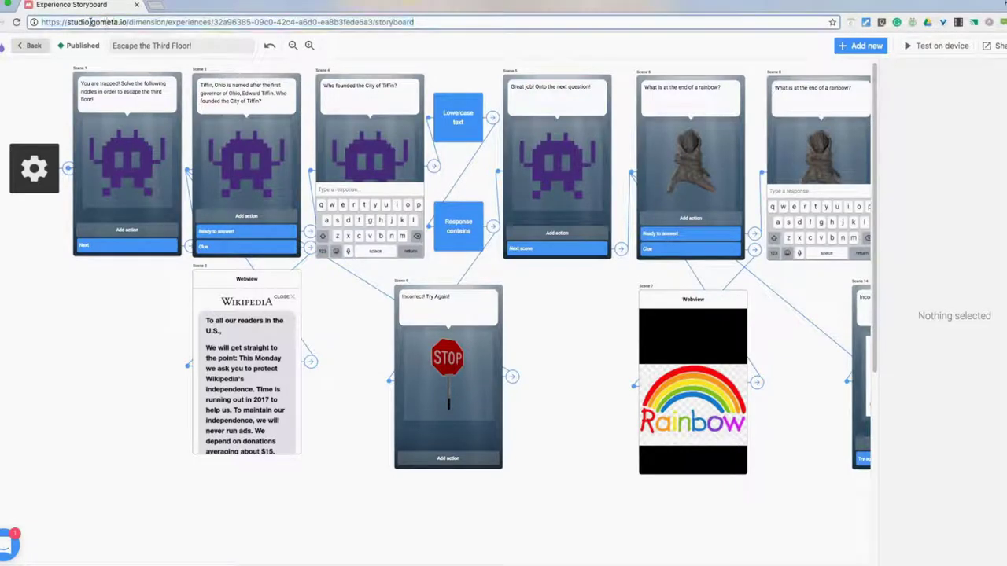
{"action": "left_click_drag", "start_coordinate": [90, 22], "coordinate": [126, 22]}
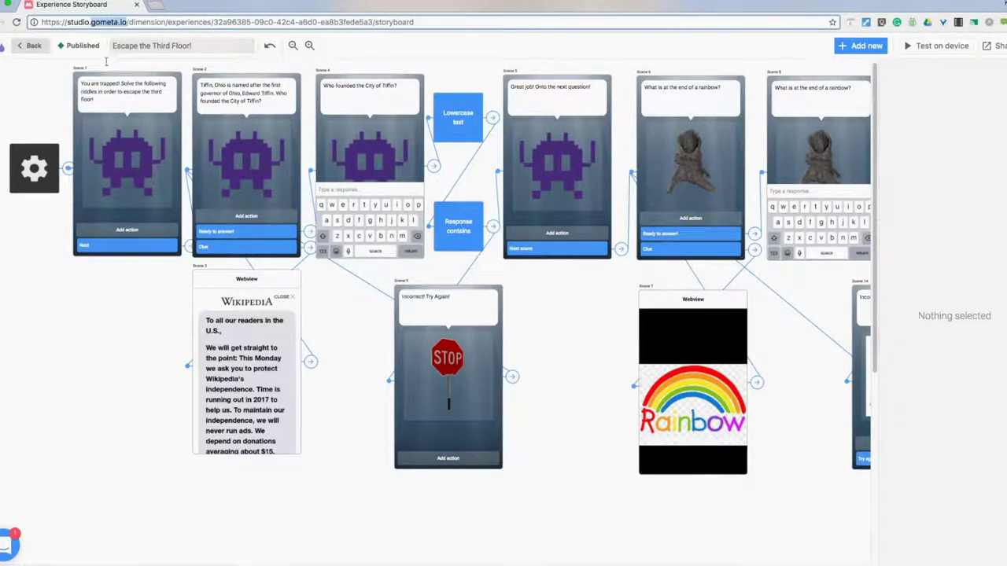
{"action": "left_click", "coordinate": [91, 396]}
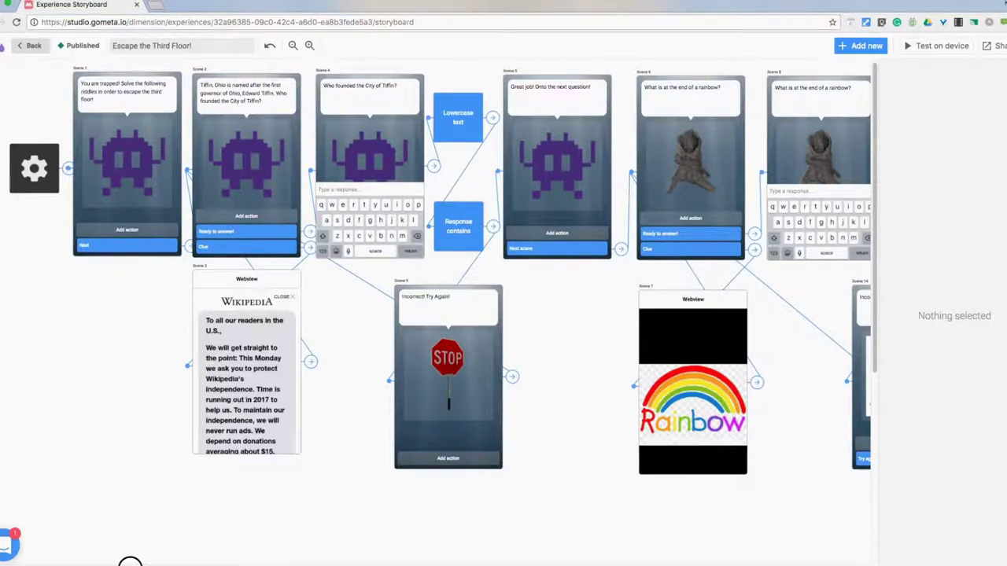
{"action": "scroll", "coordinate": [130, 561], "scroll_direction": "right", "scroll_amount": 10}
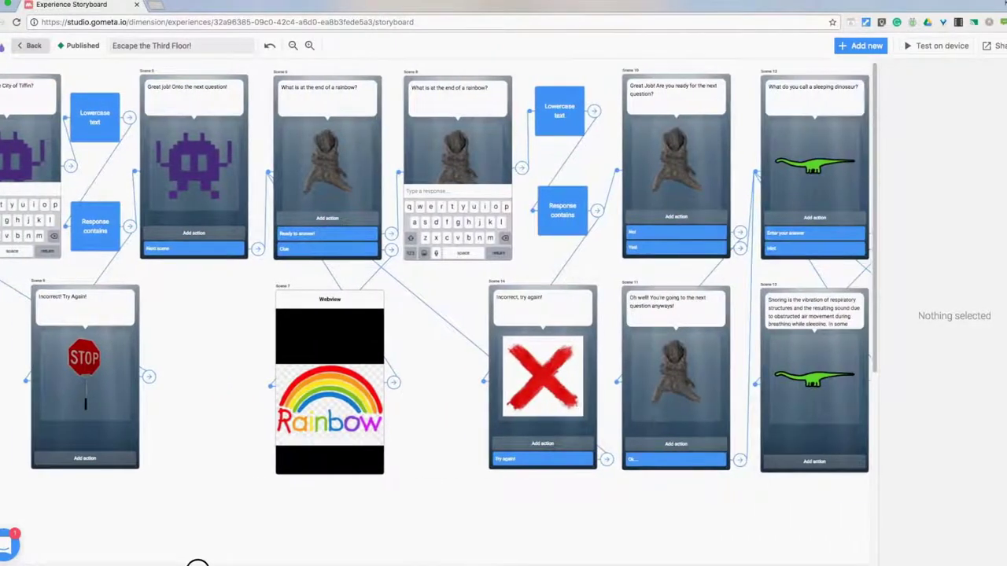
{"action": "left_click_drag", "start_coordinate": [198, 563], "coordinate": [102, 564]}
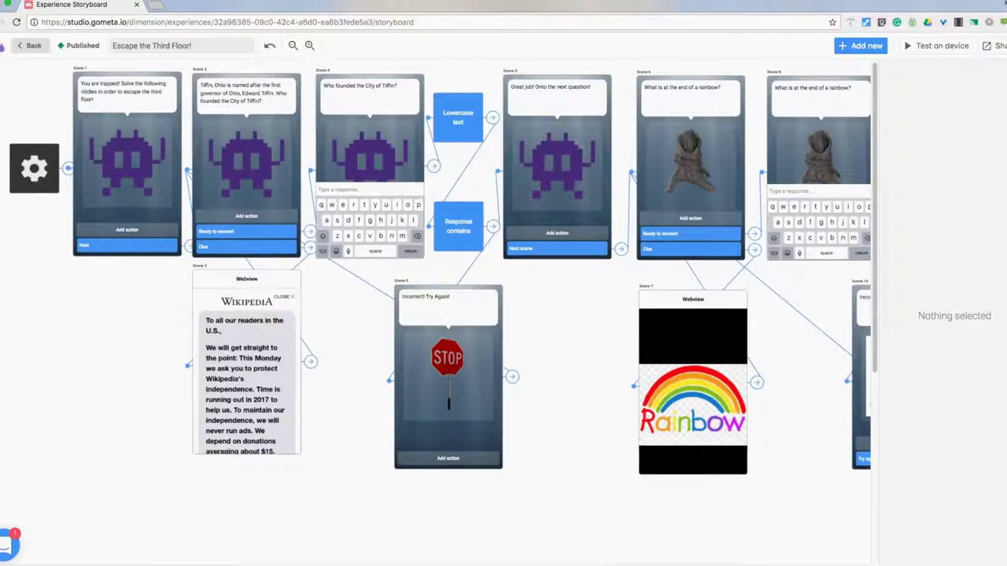
Browse the character library for Scene 1 and close it without choosing a character.
{"action": "left_click", "coordinate": [122, 155]}
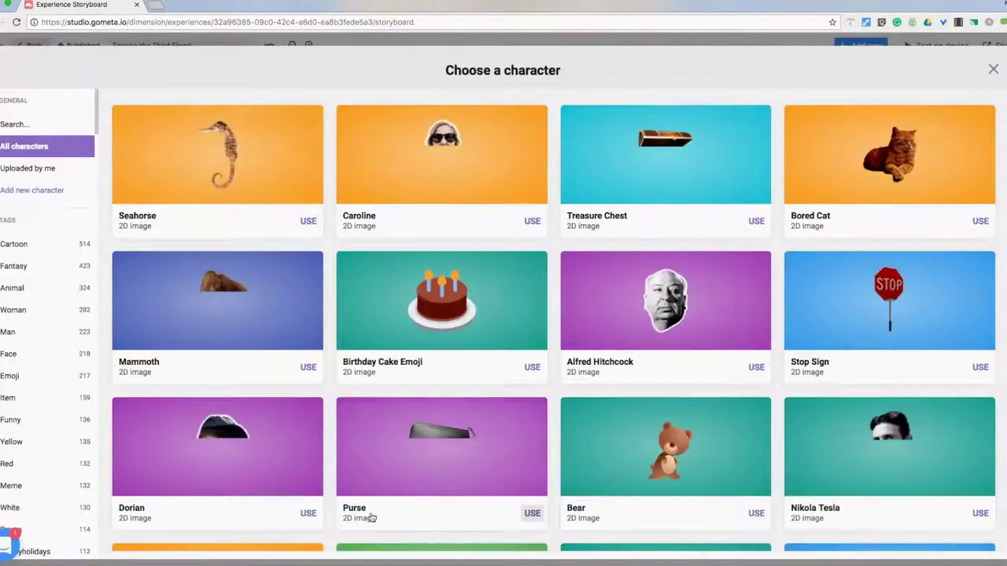
{"action": "scroll", "coordinate": [571, 512], "scroll_direction": "down", "scroll_amount": 5}
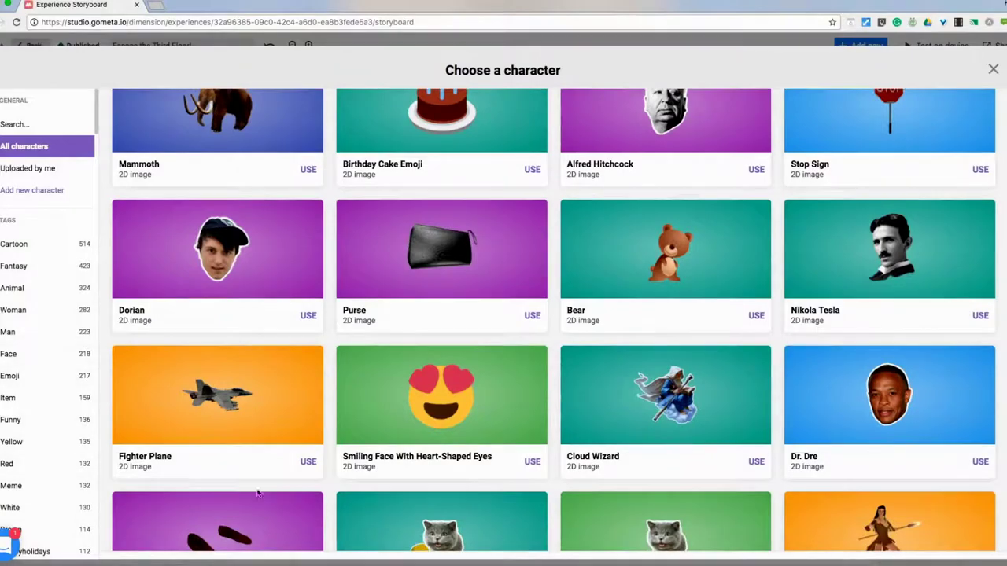
{"action": "scroll", "coordinate": [921, 478], "scroll_direction": "down", "scroll_amount": 15}
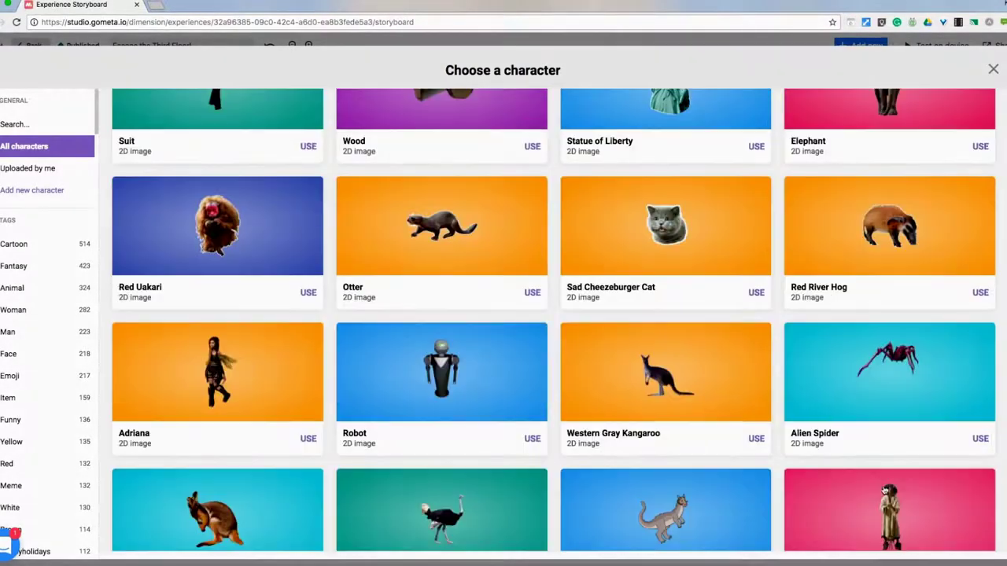
{"action": "scroll", "coordinate": [881, 476], "scroll_direction": "down", "scroll_amount": 5}
{"action": "scroll", "coordinate": [879, 464], "scroll_direction": "up", "scroll_amount": 6}
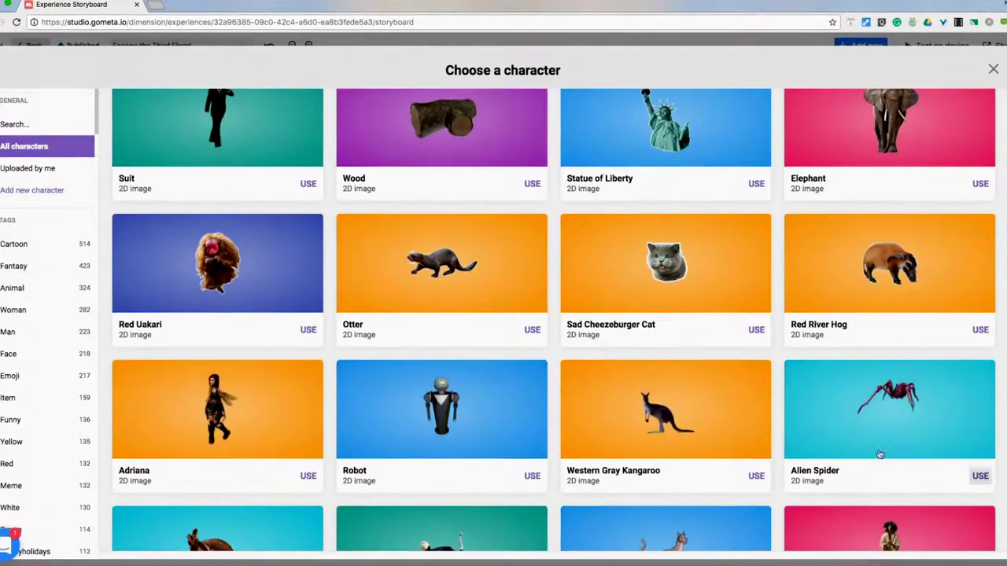
{"action": "left_click", "coordinate": [993, 70]}
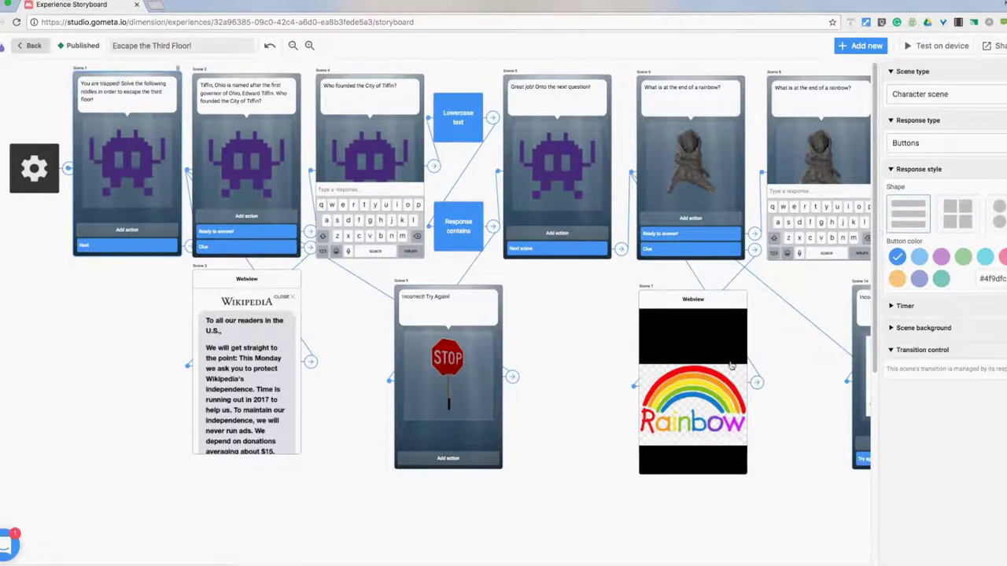
Check the response type options of Scene 1's Next button, keeping Text, and view the scene types available to add.
{"action": "left_click", "coordinate": [158, 248]}
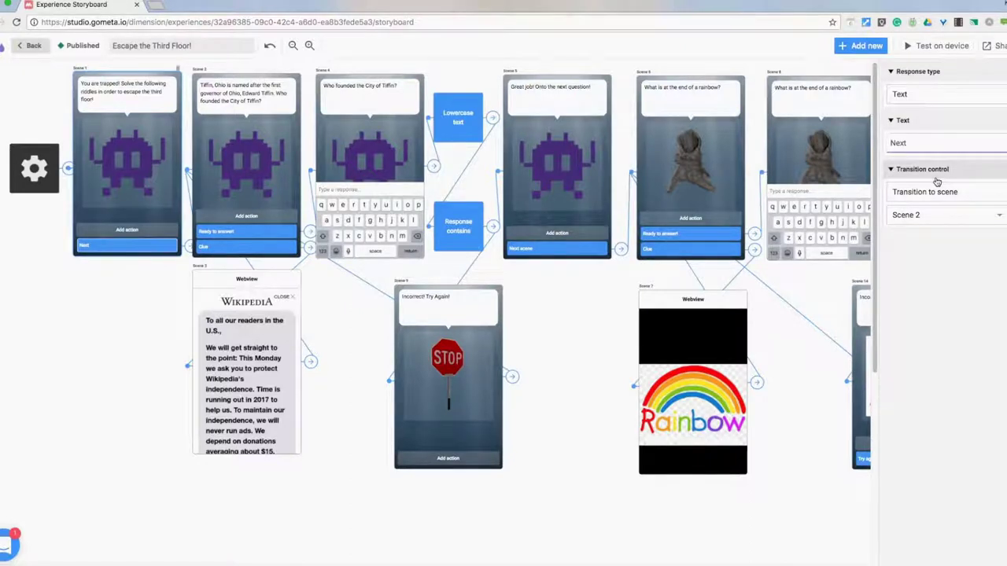
{"action": "left_click", "coordinate": [970, 101]}
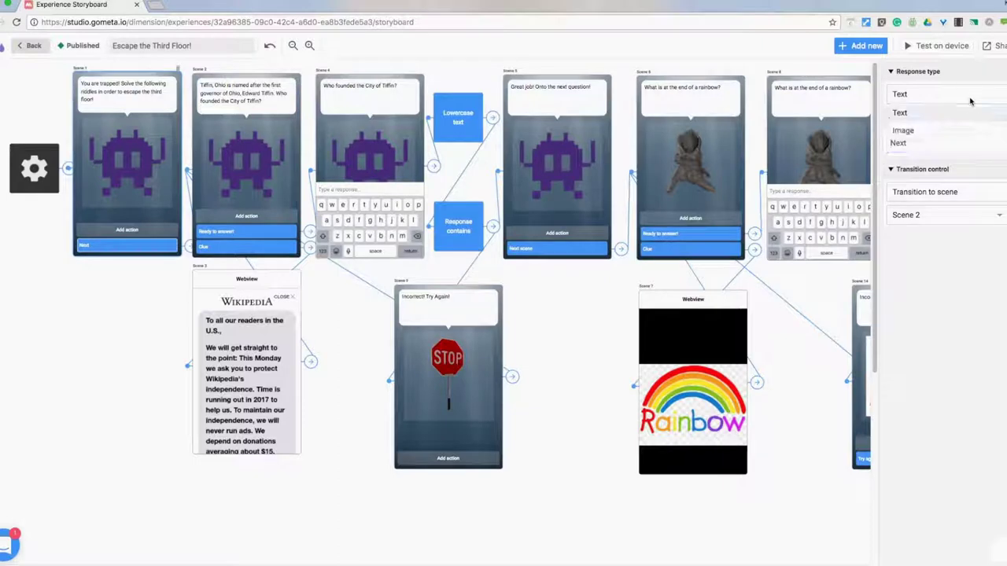
{"action": "left_click", "coordinate": [967, 113]}
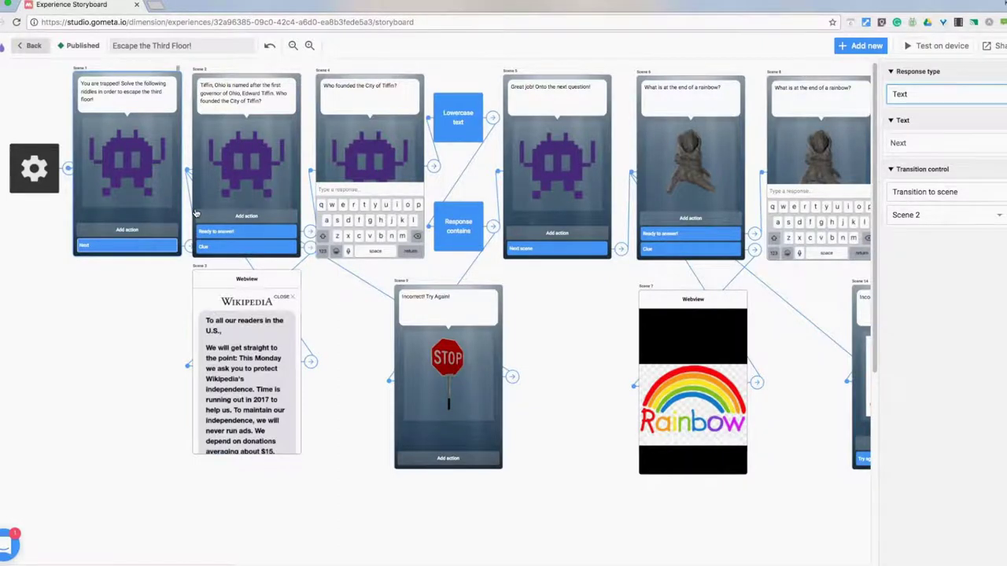
{"action": "left_click", "coordinate": [850, 49]}
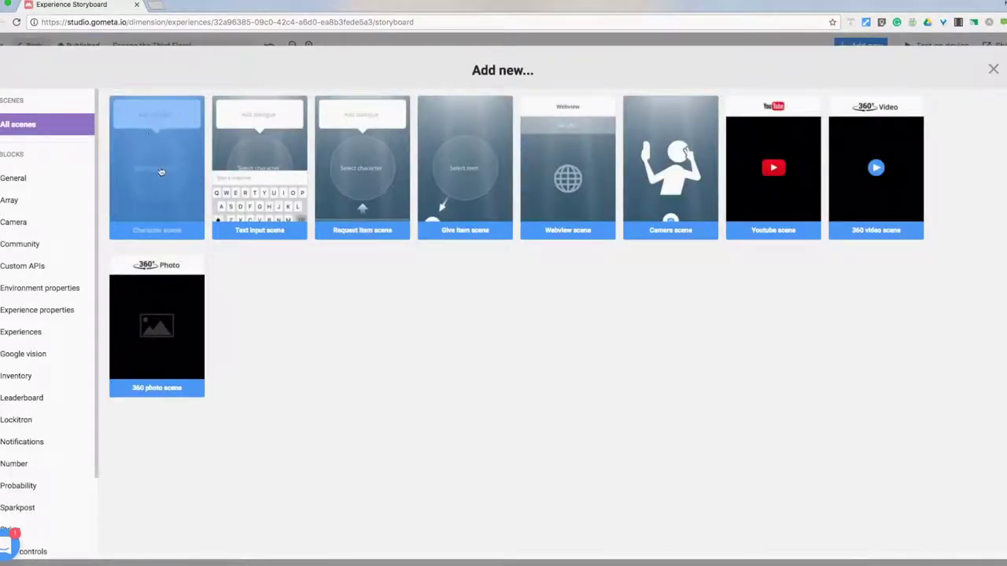
{"action": "left_click", "coordinate": [992, 71]}
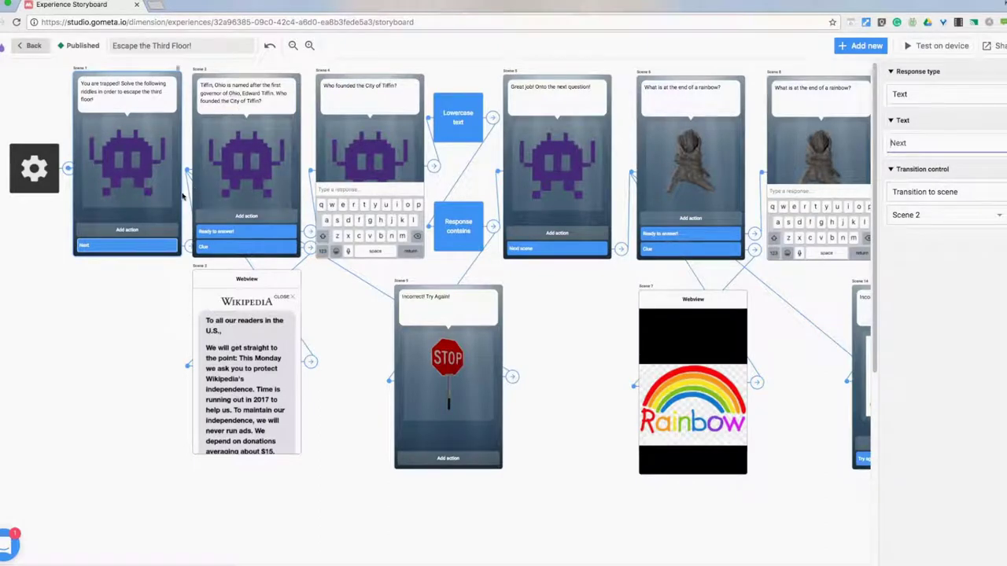
Move the Wikipedia webview scene down and back up beneath Scene 2, nudging Scene 2 slightly in between.
{"action": "left_click_drag", "start_coordinate": [247, 335], "coordinate": [250, 442]}
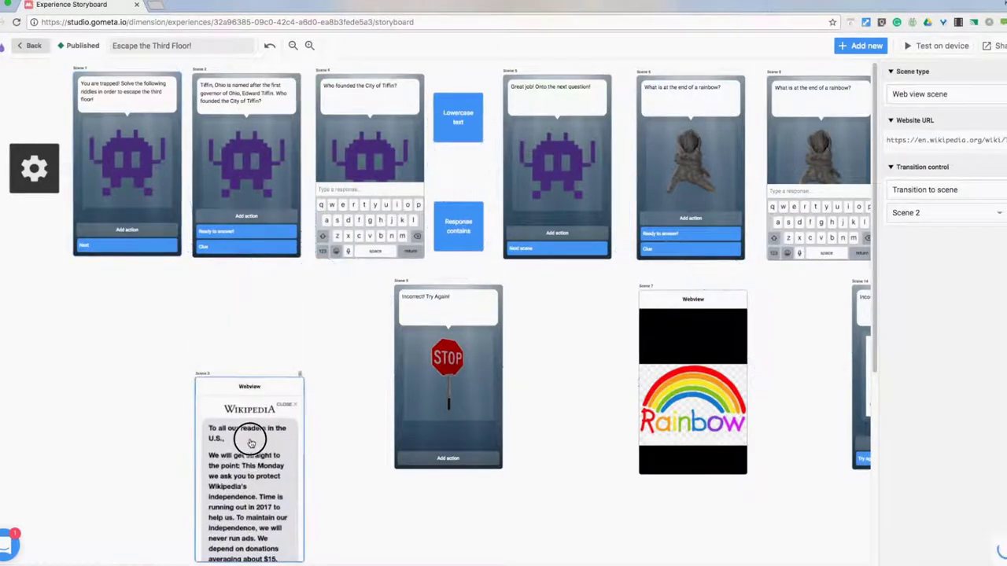
{"action": "left_click_drag", "start_coordinate": [270, 197], "coordinate": [241, 189]}
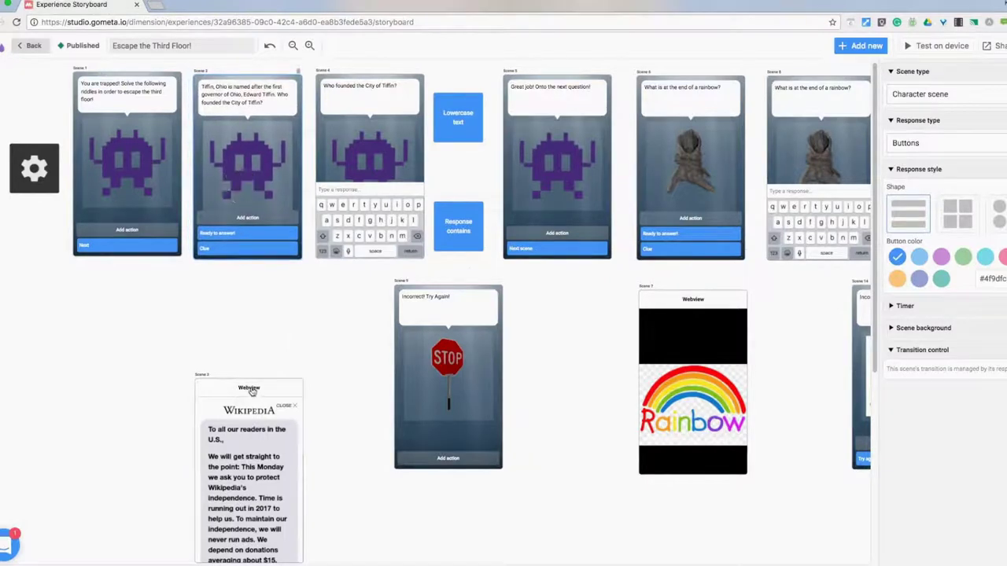
{"action": "left_click_drag", "start_coordinate": [256, 416], "coordinate": [251, 317]}
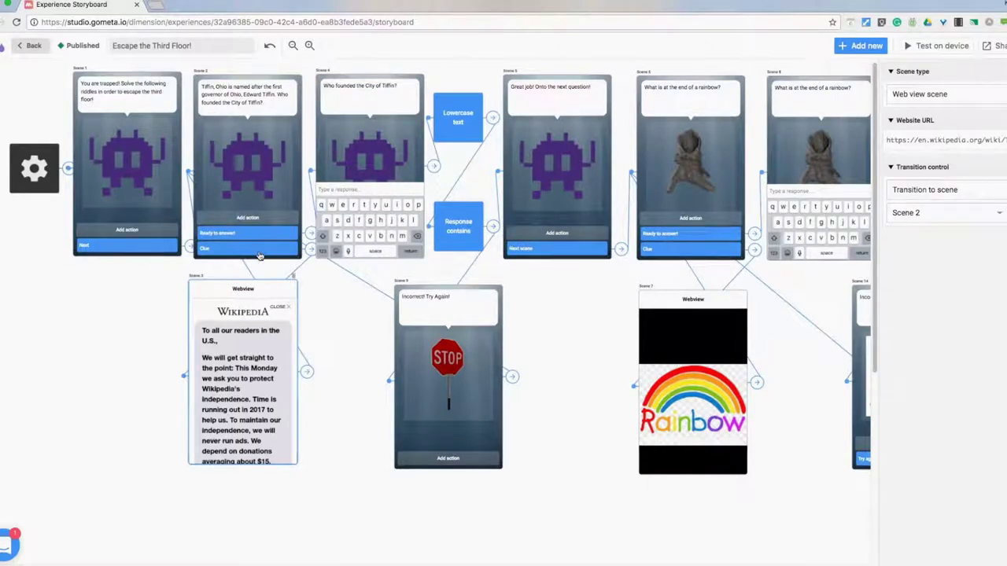
Inspect the settings of Scene 2's Clue button and the Wikipedia webview scene, and view the addable scene types again.
{"action": "left_click", "coordinate": [260, 251]}
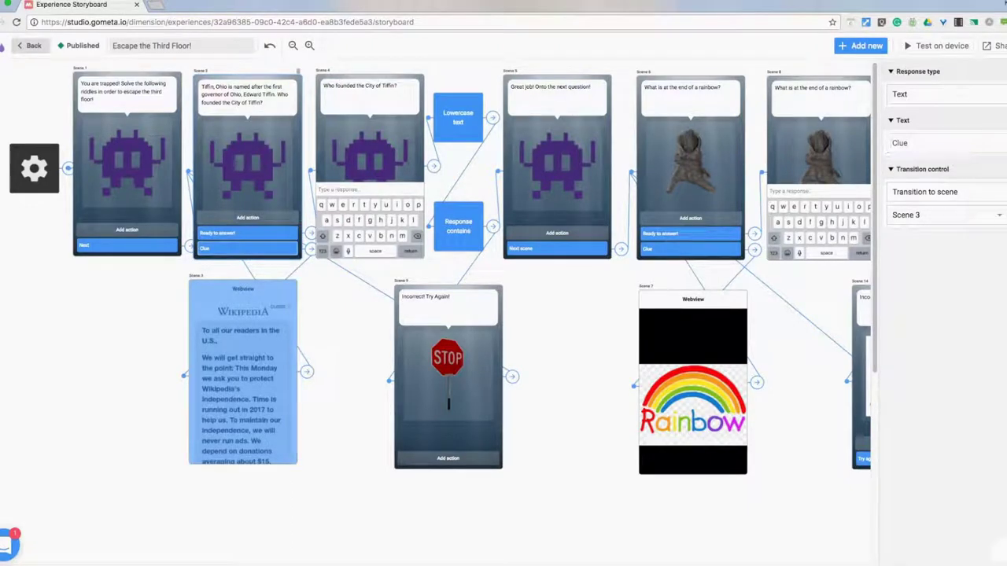
{"action": "left_click", "coordinate": [232, 362]}
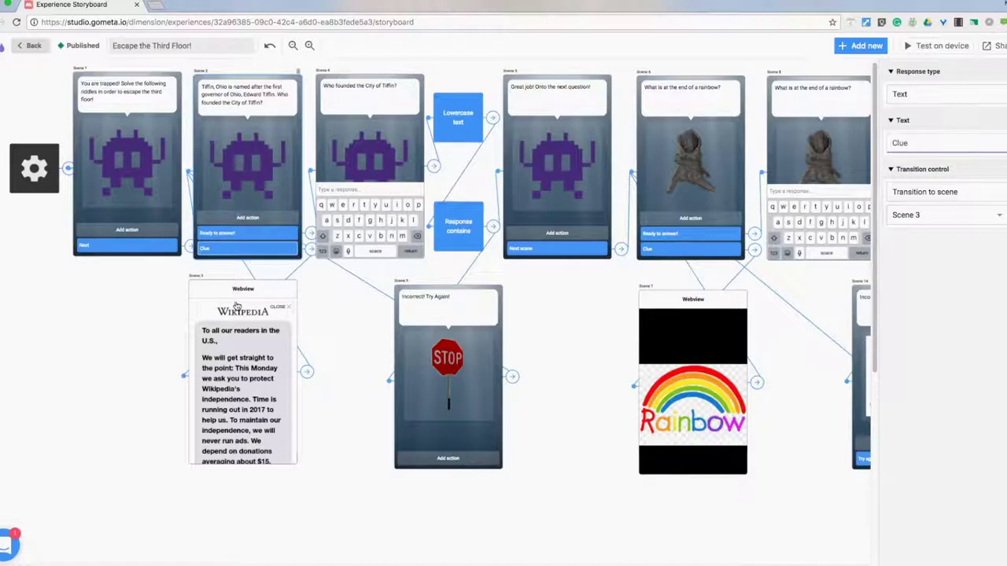
{"action": "left_click", "coordinate": [243, 382]}
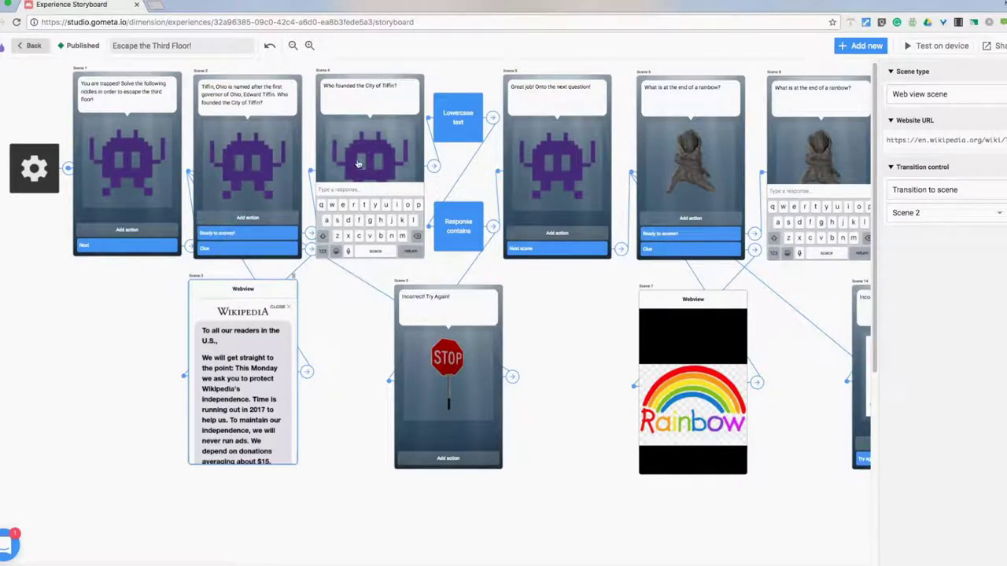
{"action": "left_click", "coordinate": [881, 45]}
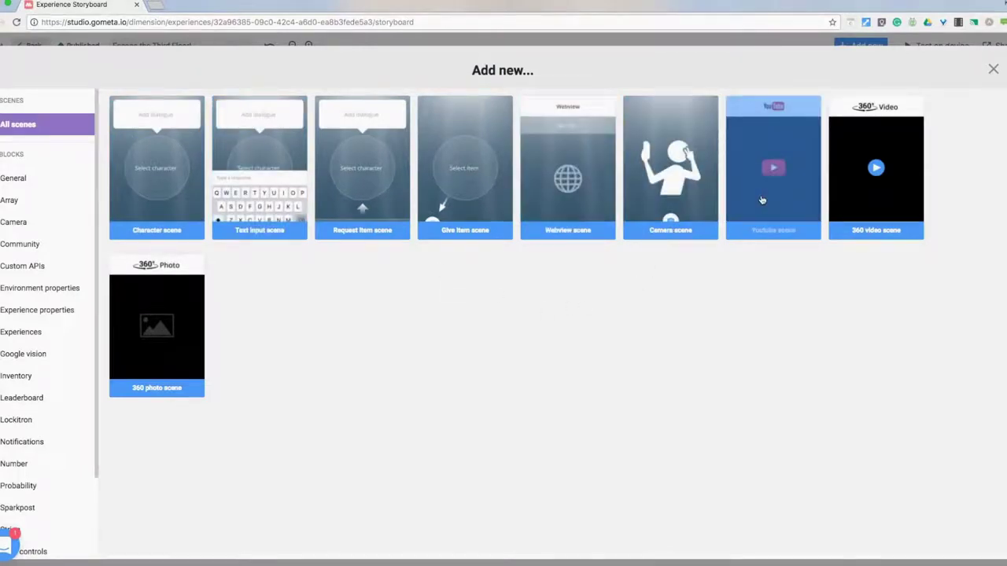
{"action": "left_click", "coordinate": [992, 69]}
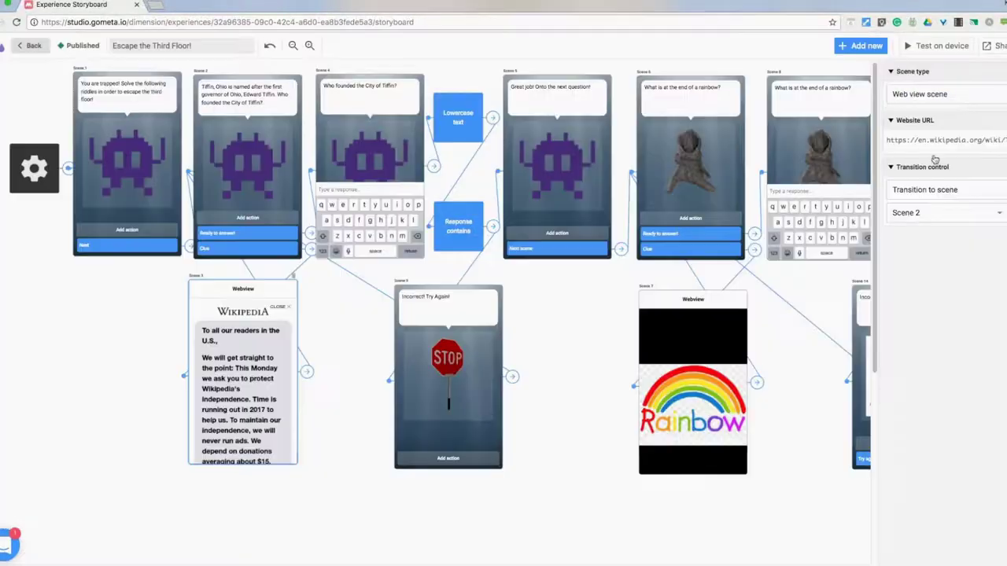
Examine the transitions linking Scene 2's Clue button and the Wikipedia webview scene.
{"action": "left_click", "coordinate": [288, 235]}
{"action": "left_click", "coordinate": [285, 249]}
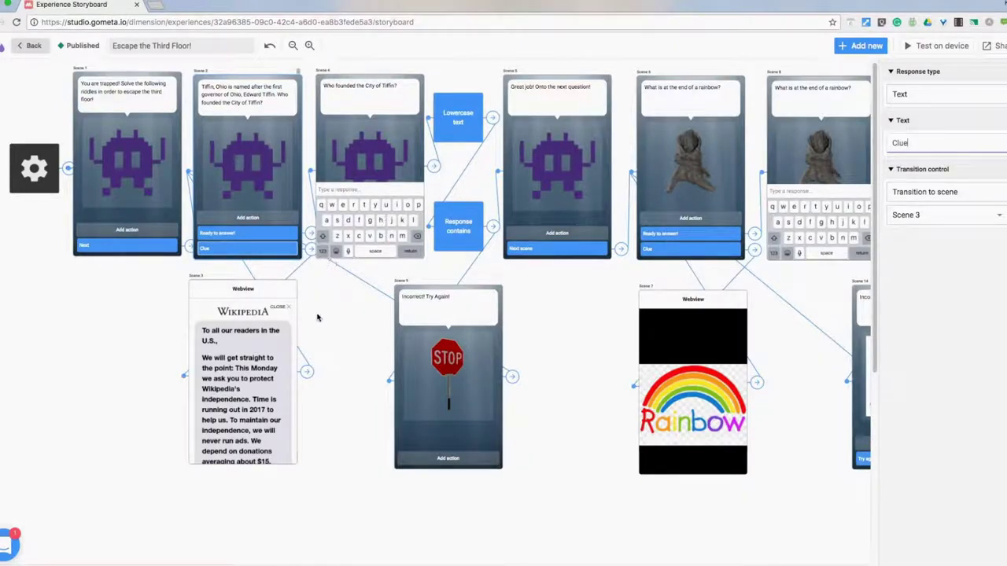
{"action": "mouse_move", "coordinate": [308, 371]}
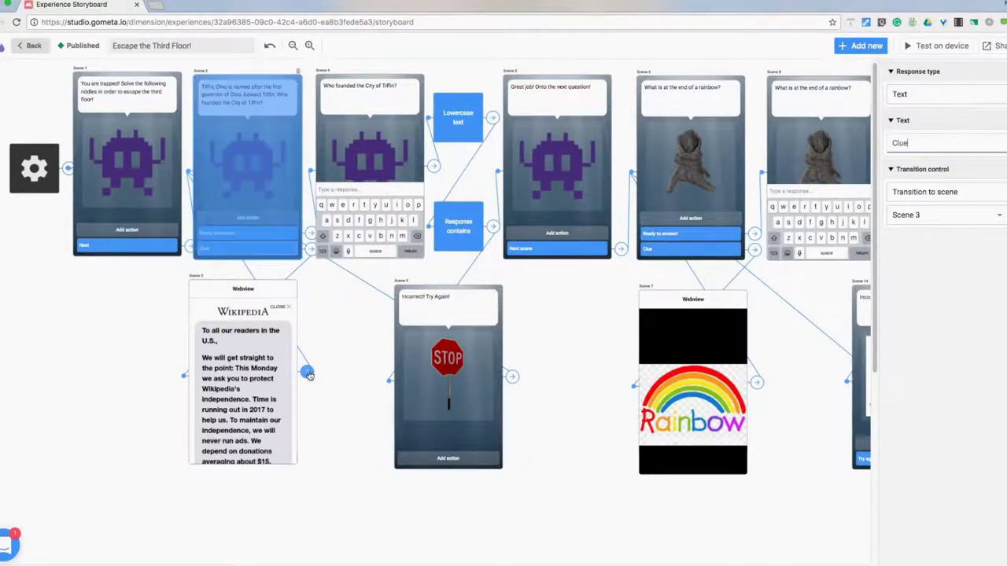
{"action": "left_click", "coordinate": [307, 373]}
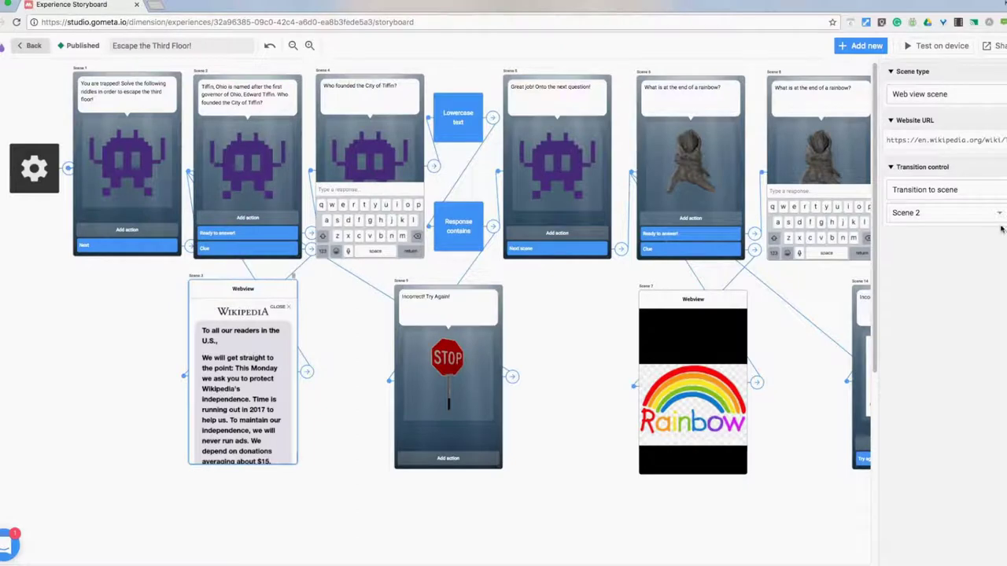
{"action": "left_click", "coordinate": [307, 372]}
Browse the String blocks available to add and close the list without adding any.
{"action": "left_click", "coordinate": [860, 47]}
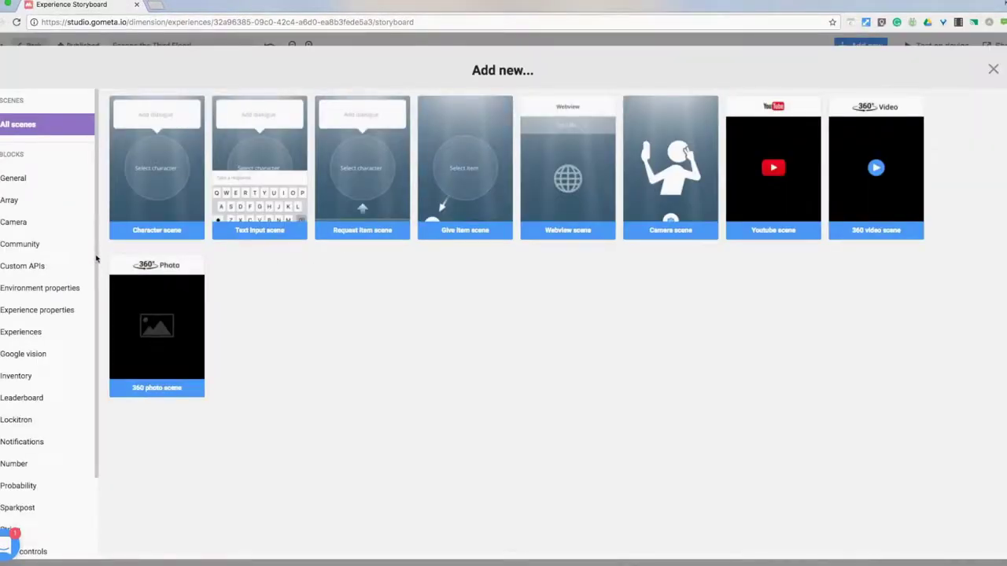
{"action": "scroll", "coordinate": [63, 420], "scroll_direction": "down", "scroll_amount": 3}
{"action": "left_click", "coordinate": [32, 431]}
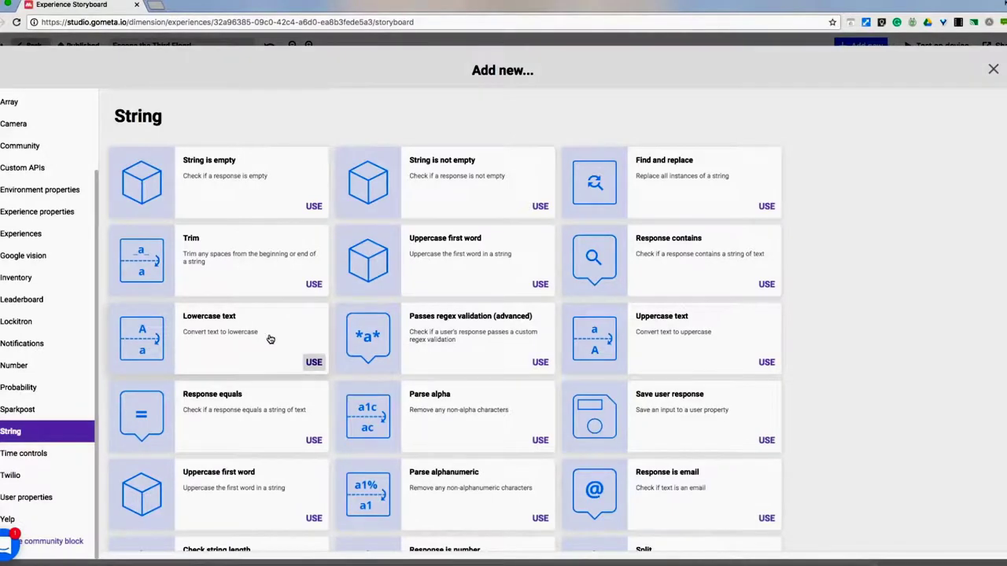
{"action": "scroll", "coordinate": [485, 324], "scroll_direction": "up", "scroll_amount": 5}
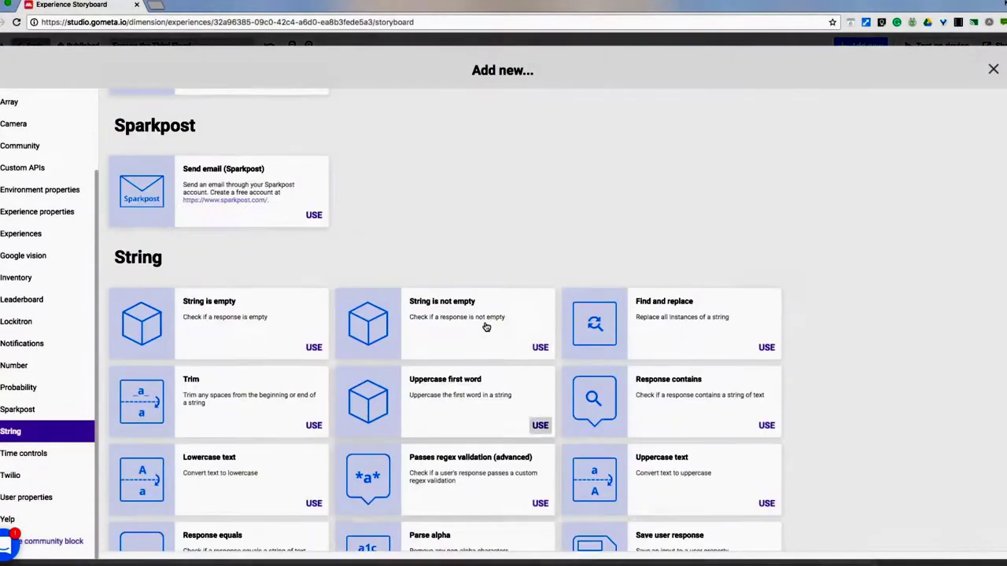
{"action": "scroll", "coordinate": [485, 332], "scroll_direction": "down", "scroll_amount": 1}
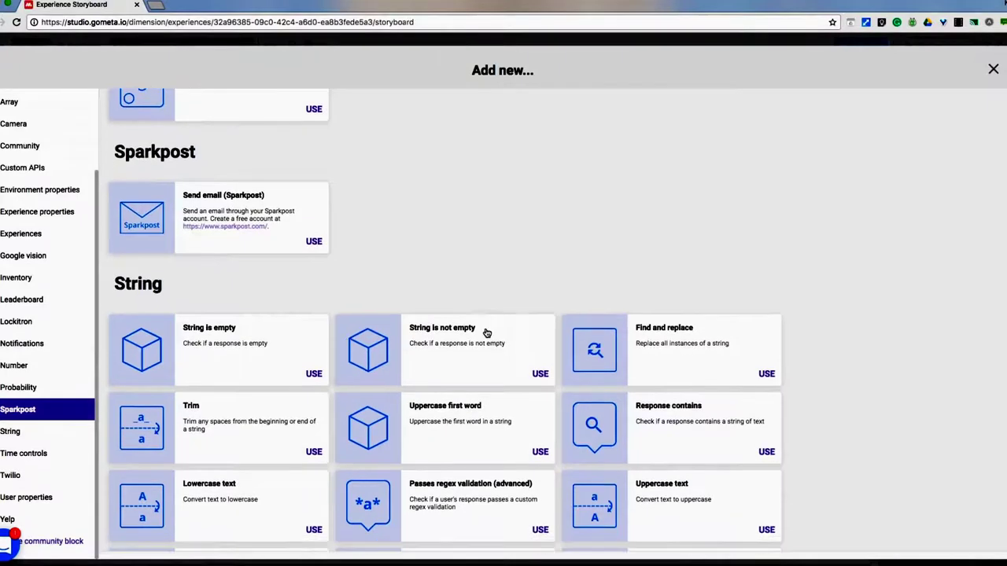
{"action": "scroll", "coordinate": [485, 332], "scroll_direction": "down", "scroll_amount": 1}
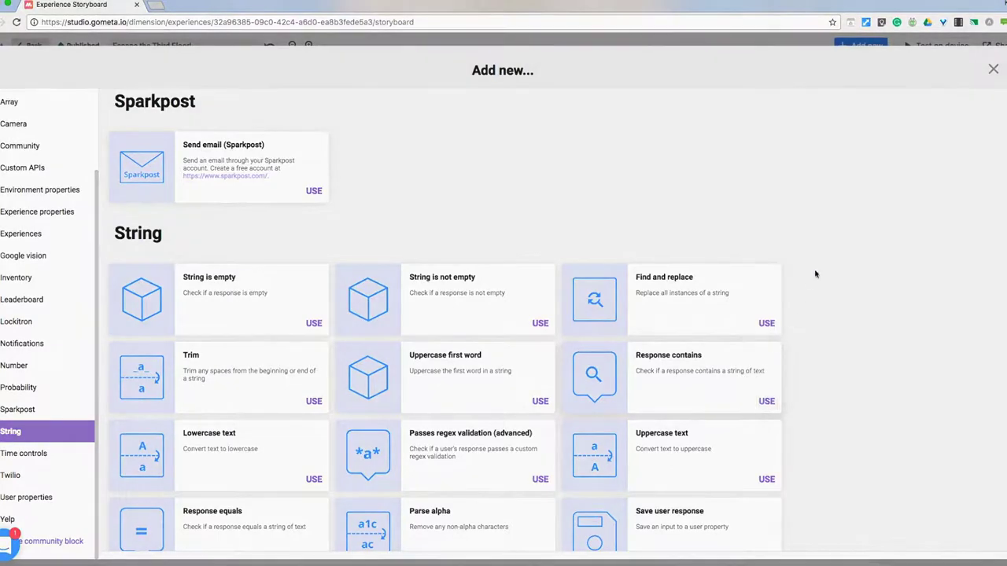
{"action": "left_click", "coordinate": [992, 70]}
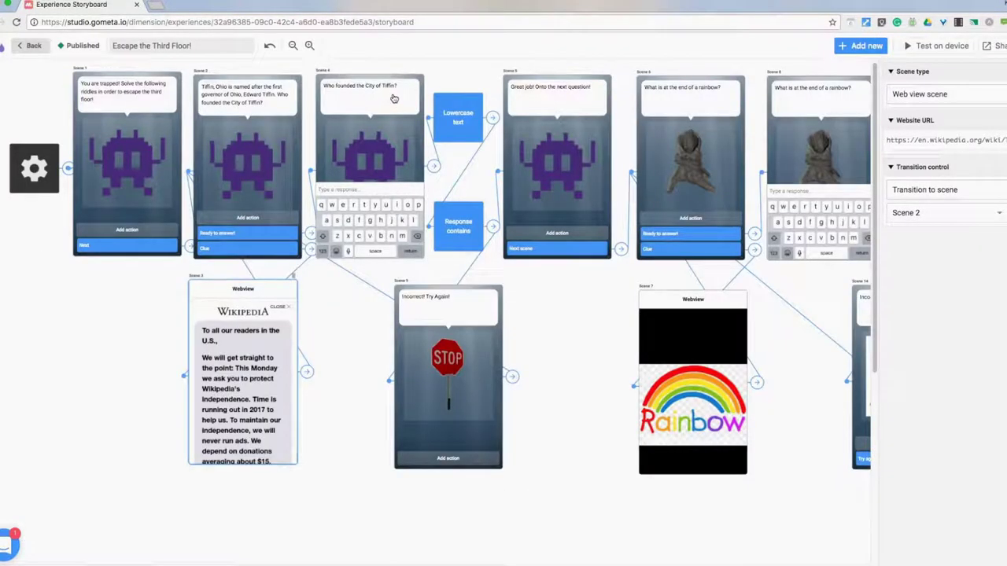
Inspect the settings of the Lowercase text and Response contains blocks that follow Scene 4.
{"action": "left_click", "coordinate": [448, 128]}
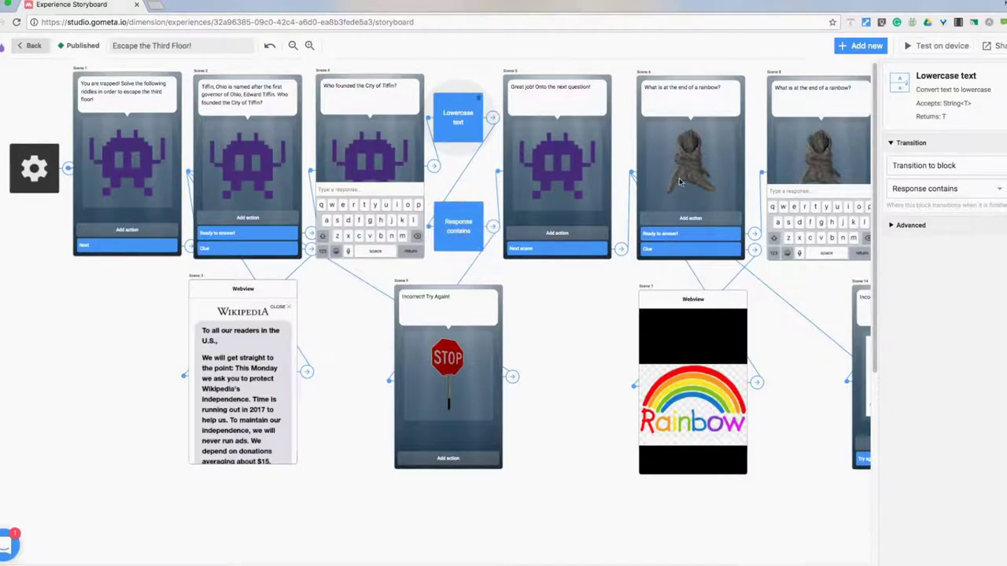
{"action": "left_click", "coordinate": [451, 233]}
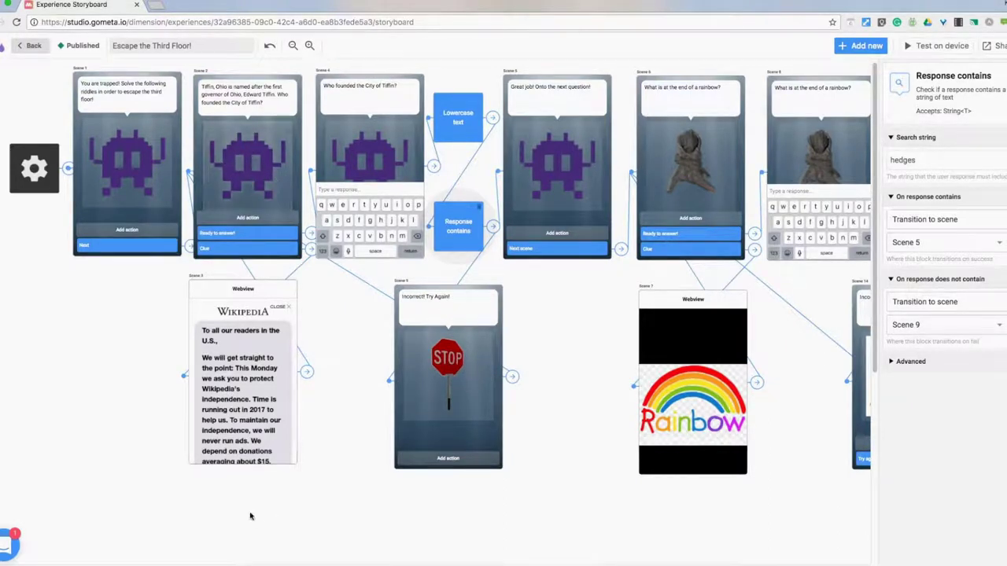
Examine the storyboard flow from the founder-of-Tiffin question through the rainbow, sleeping dinosaur and rock riddles, including their hint and try-again scenes.
{"action": "scroll", "coordinate": [115, 562], "scroll_direction": "right", "scroll_amount": 7}
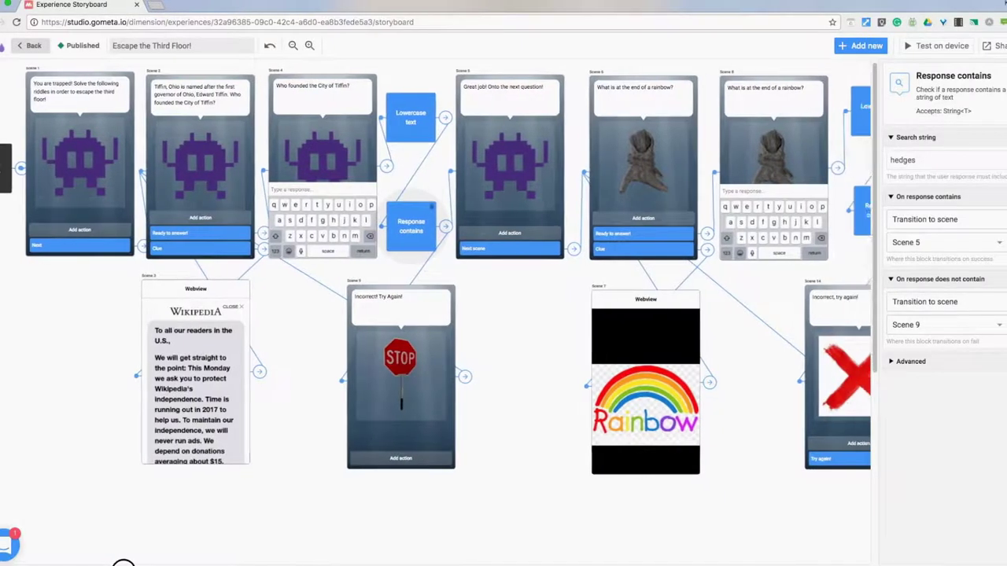
{"action": "scroll", "coordinate": [168, 565], "scroll_direction": "right", "scroll_amount": 7}
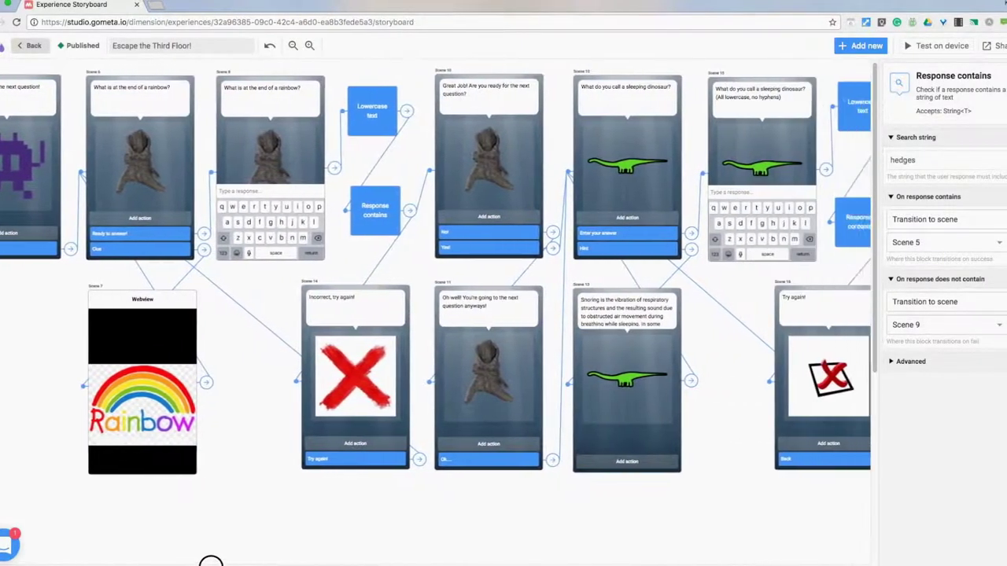
{"action": "left_click_drag", "start_coordinate": [211, 563], "coordinate": [478, 546]}
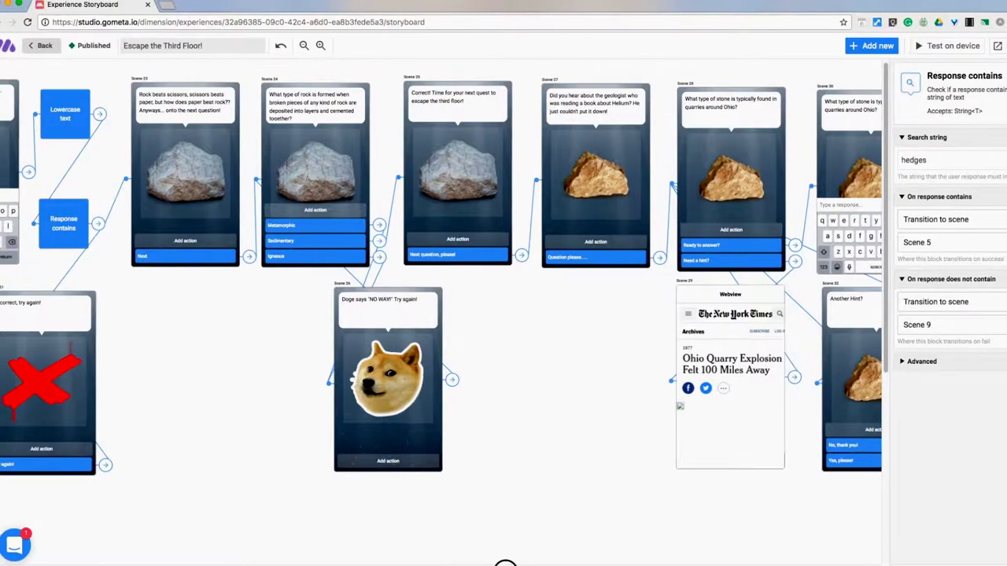
{"action": "scroll", "coordinate": [499, 563], "scroll_direction": "right", "scroll_amount": 10}
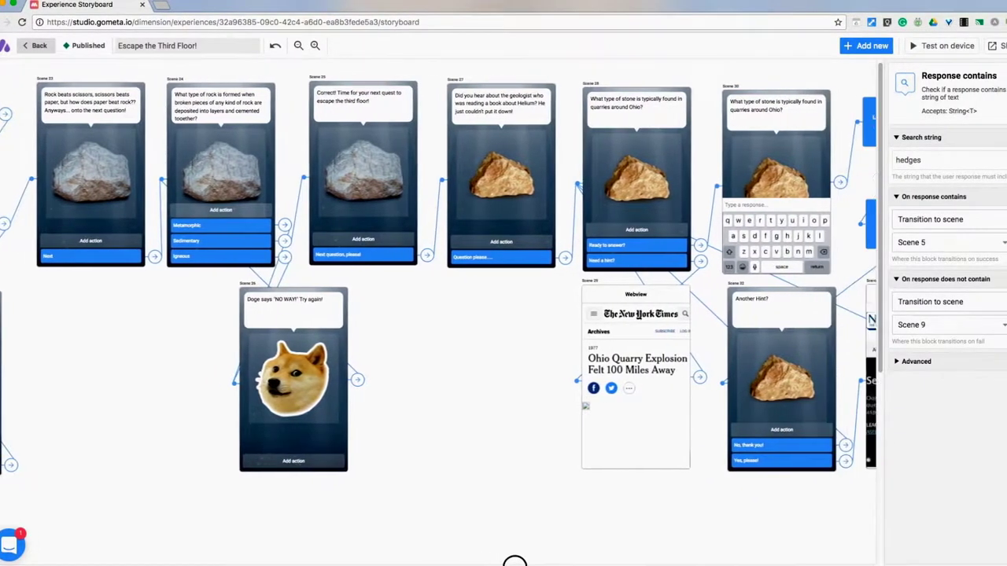
{"action": "scroll", "coordinate": [548, 562], "scroll_direction": "right", "scroll_amount": 7}
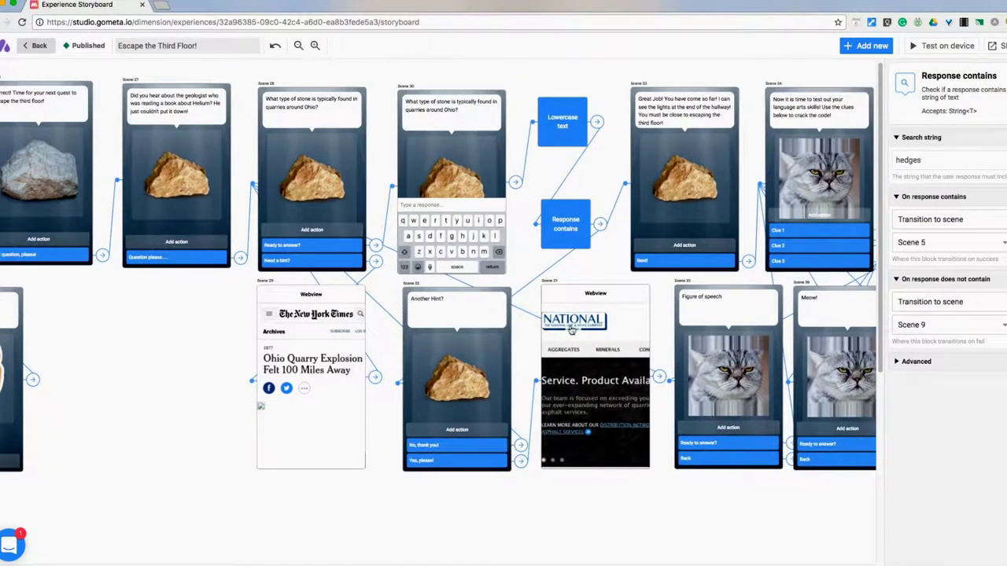
{"action": "scroll", "coordinate": [503, 561], "scroll_direction": "right", "scroll_amount": 14}
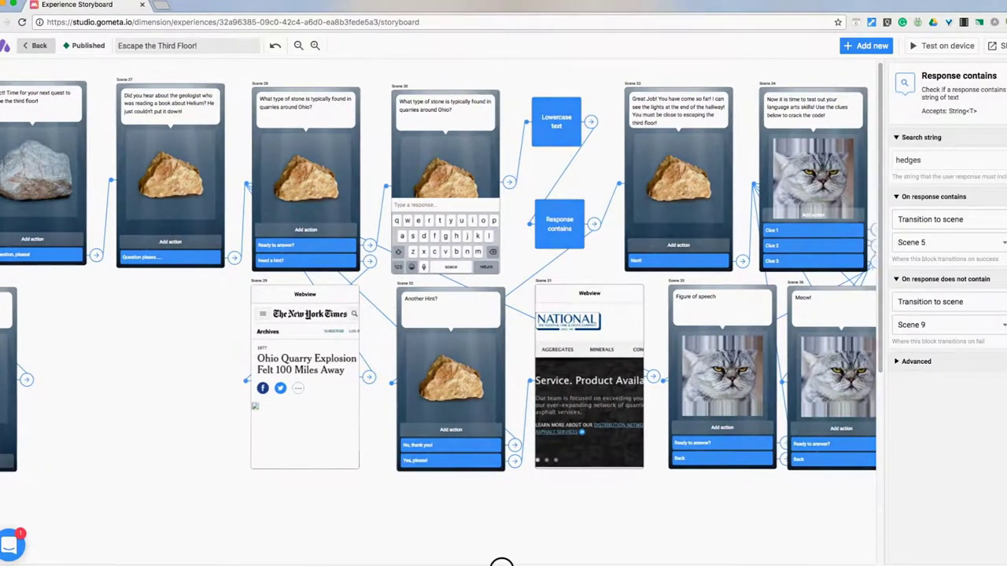
Examine the remaining flow from the cat language arts clues through the explorer multiple-choice challenge to the final winner scene.
{"action": "scroll", "coordinate": [560, 563], "scroll_direction": "right", "scroll_amount": 1}
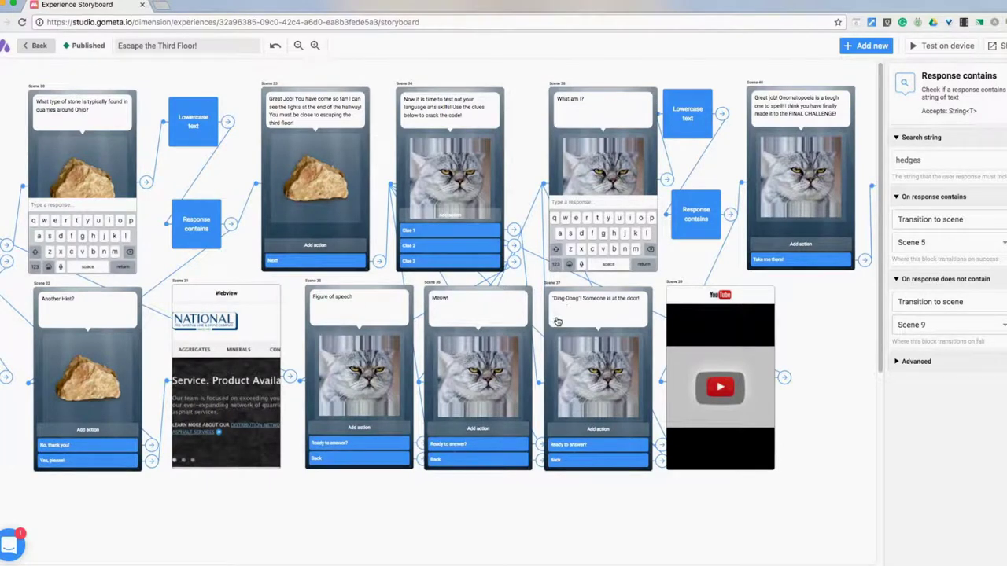
{"action": "scroll", "coordinate": [575, 558], "scroll_direction": "right", "scroll_amount": 5}
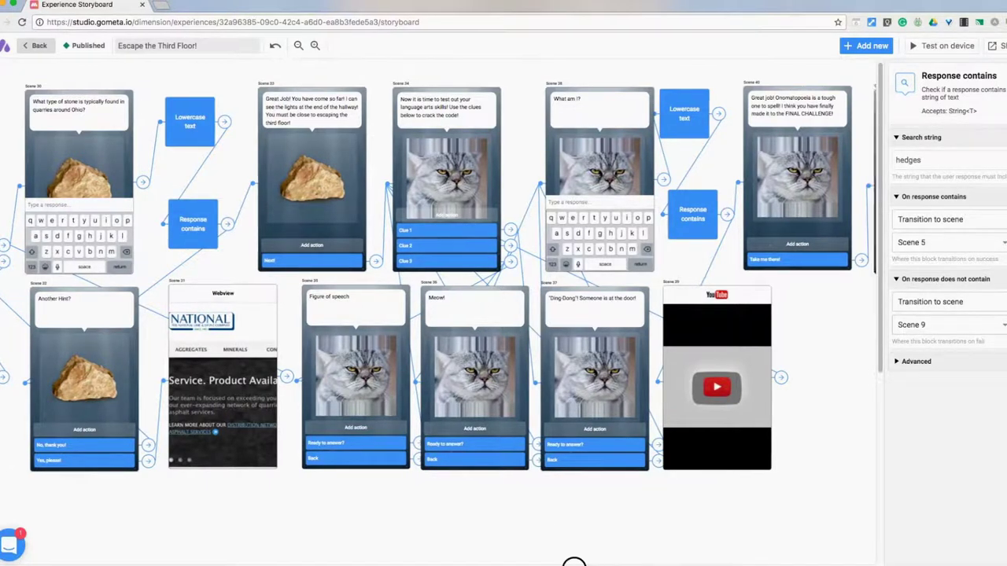
{"action": "scroll", "coordinate": [612, 565], "scroll_direction": "right", "scroll_amount": 1}
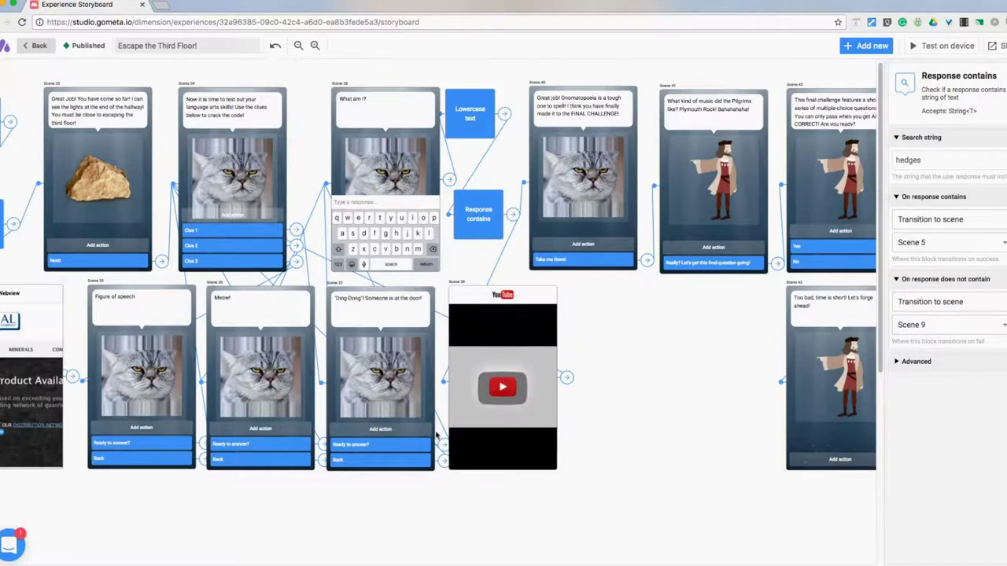
{"action": "scroll", "coordinate": [573, 562], "scroll_direction": "right", "scroll_amount": 15}
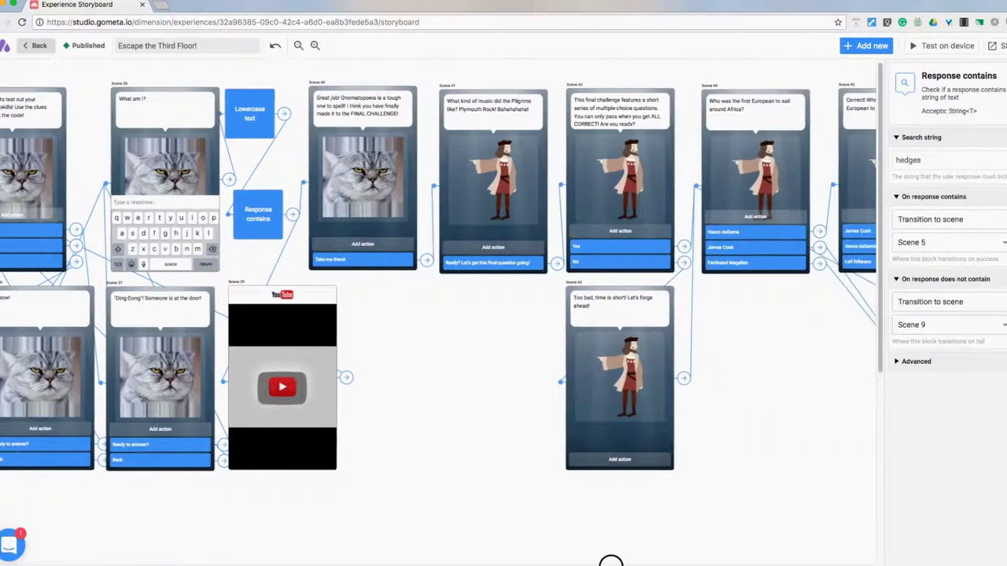
{"action": "scroll", "coordinate": [670, 562], "scroll_direction": "right", "scroll_amount": 5}
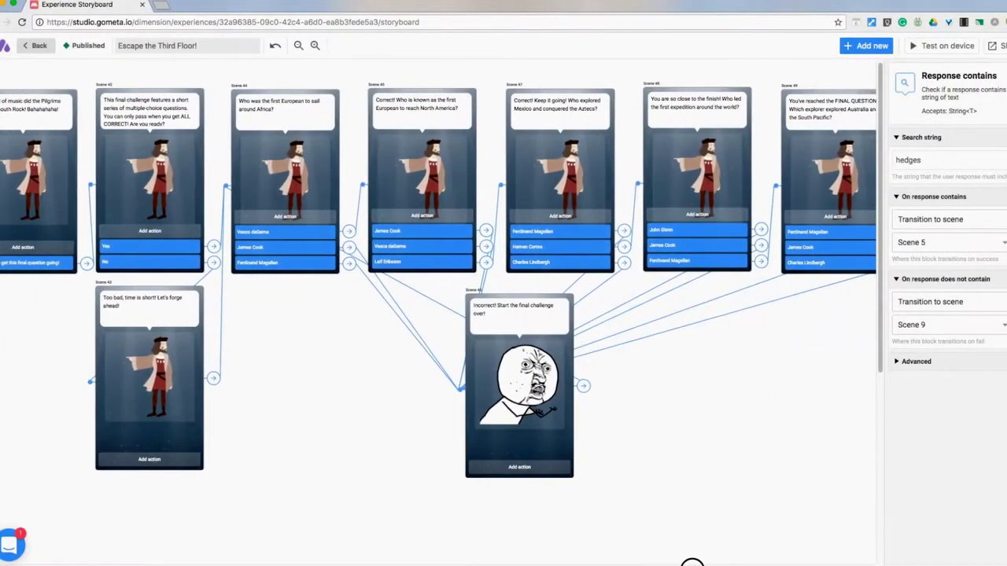
{"action": "scroll", "coordinate": [703, 564], "scroll_direction": "right", "scroll_amount": 1}
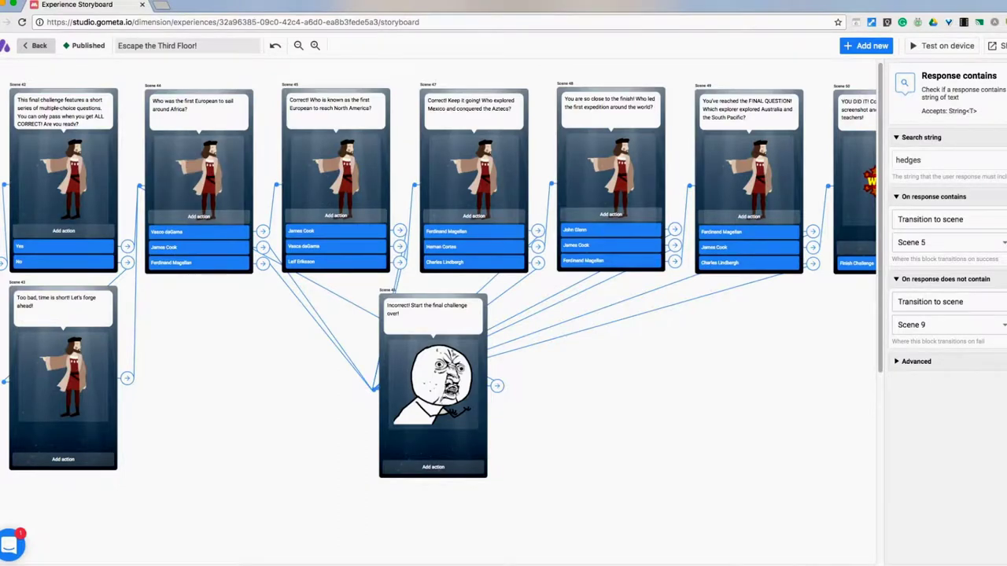
{"action": "scroll", "coordinate": [696, 562], "scroll_direction": "right", "scroll_amount": 5}
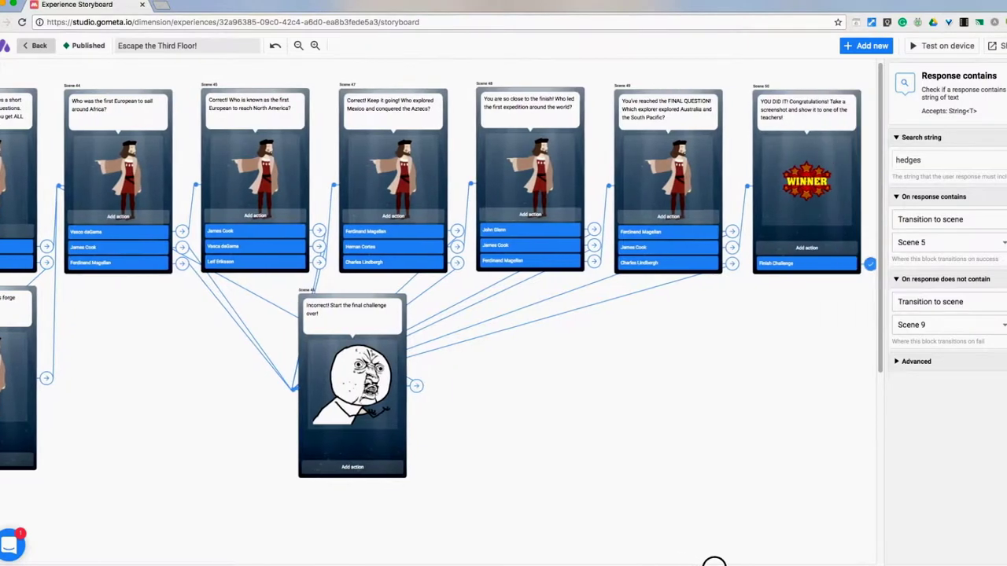
View the scene types available to add once more and close the list without adding any.
{"action": "left_click", "coordinate": [865, 46]}
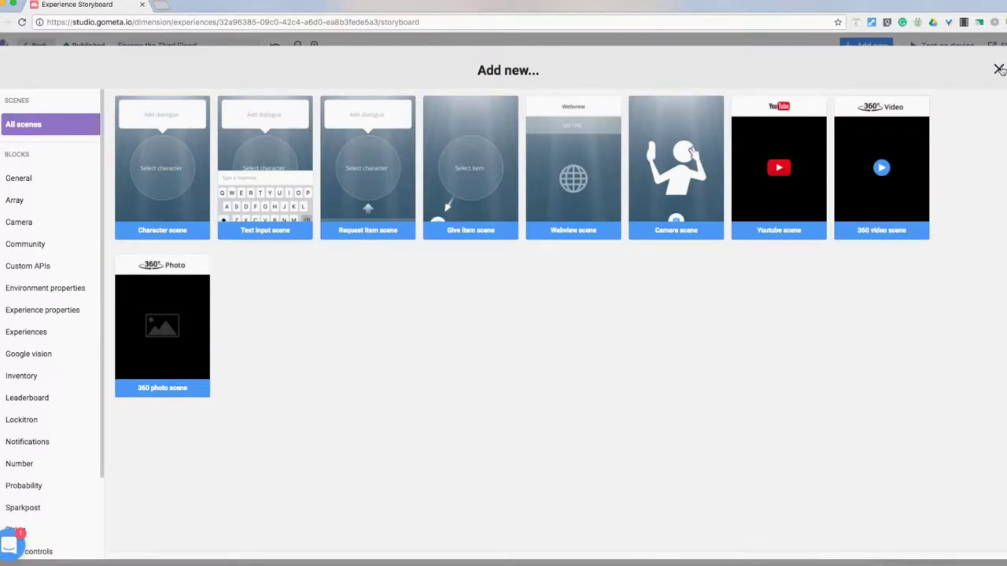
{"action": "left_click", "coordinate": [999, 69]}
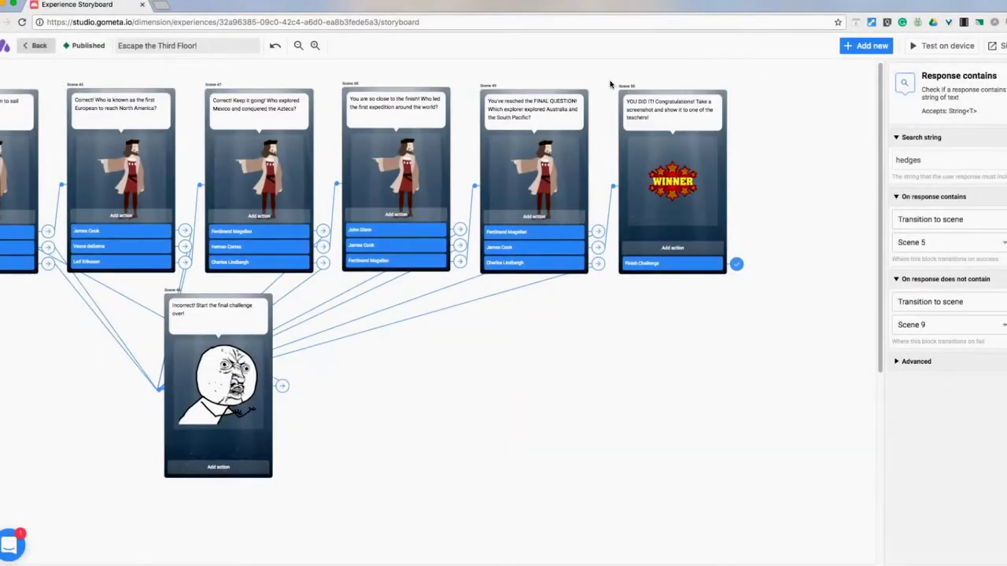